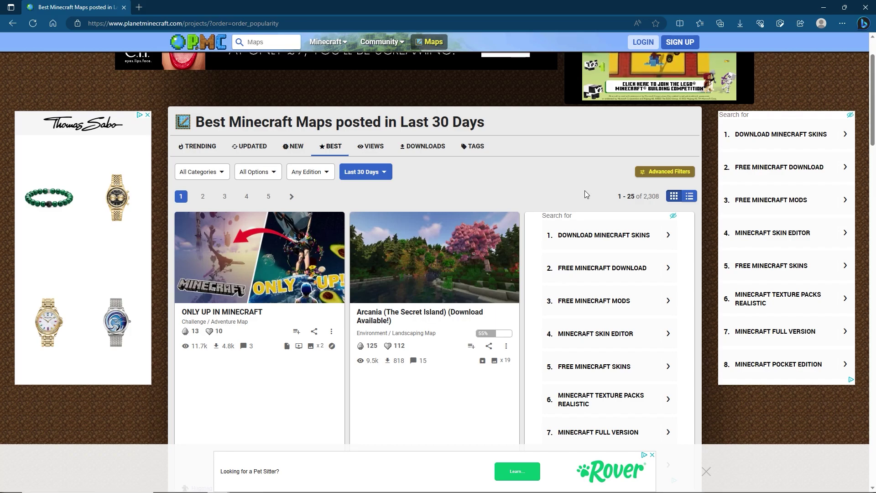
# - Download the ONLY UP IN MINECRAFT map zip from its Planet Minecraft page
pyautogui.click(280, 270)
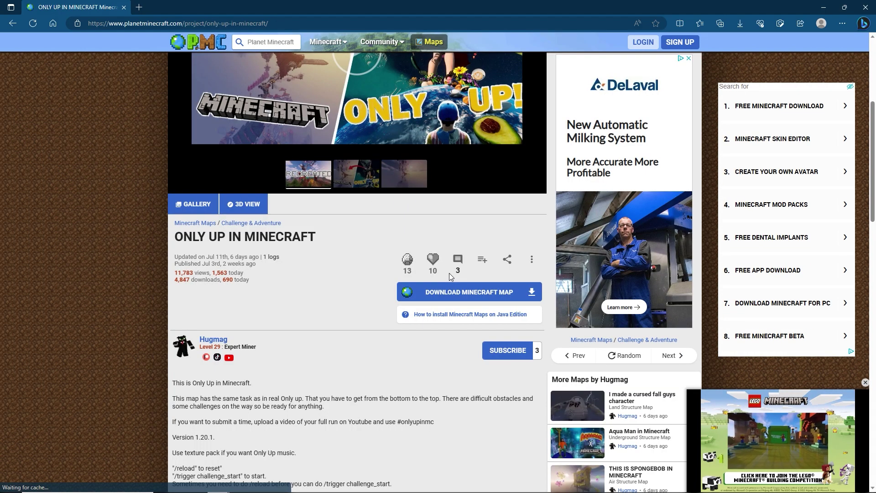
pyautogui.click(458, 296)
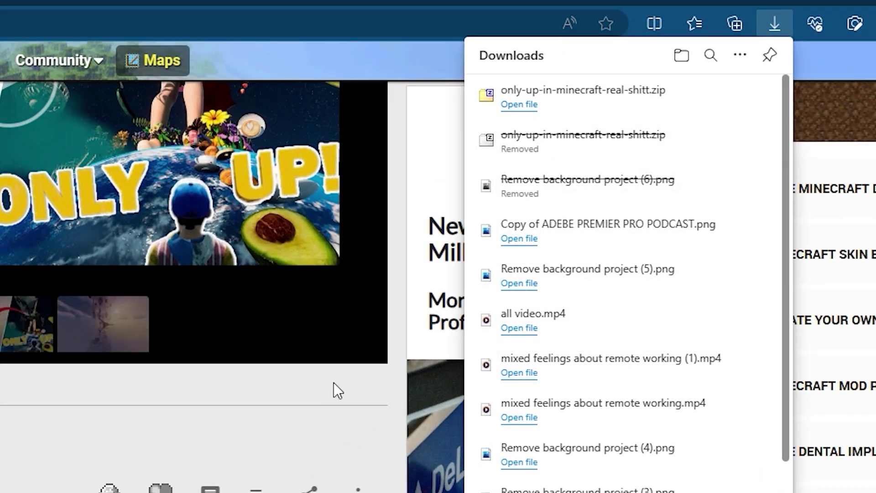
pyautogui.click(381, 401)
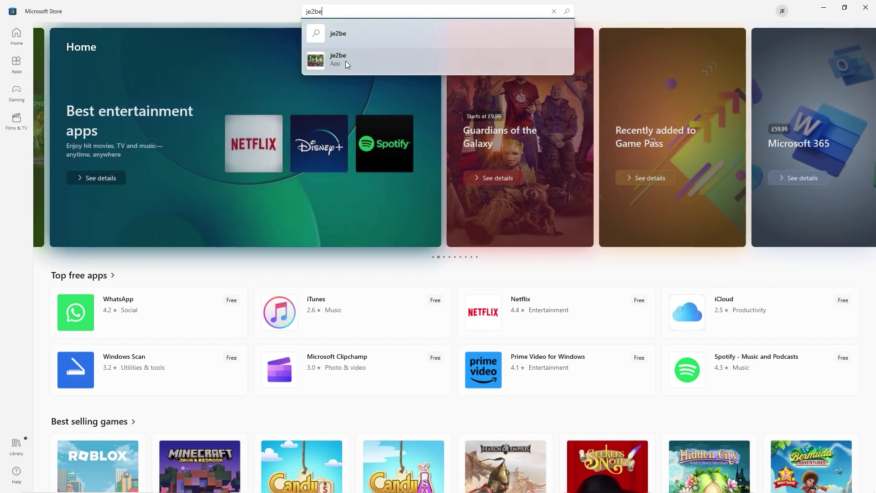
# - Open the je2be app page from the Microsoft Store search results
pyautogui.click(346, 62)
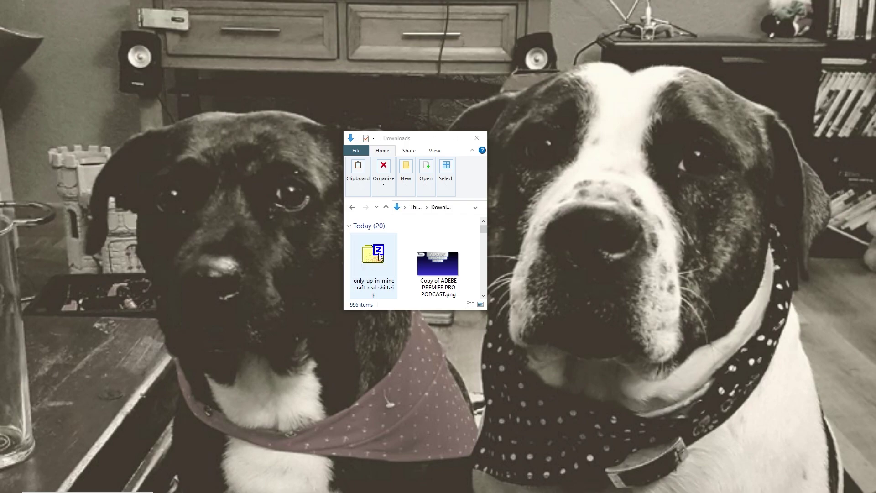
# - Move the downloaded map zip from Downloads into Desktop\Map transfer
pyautogui.rightClick(377, 256)
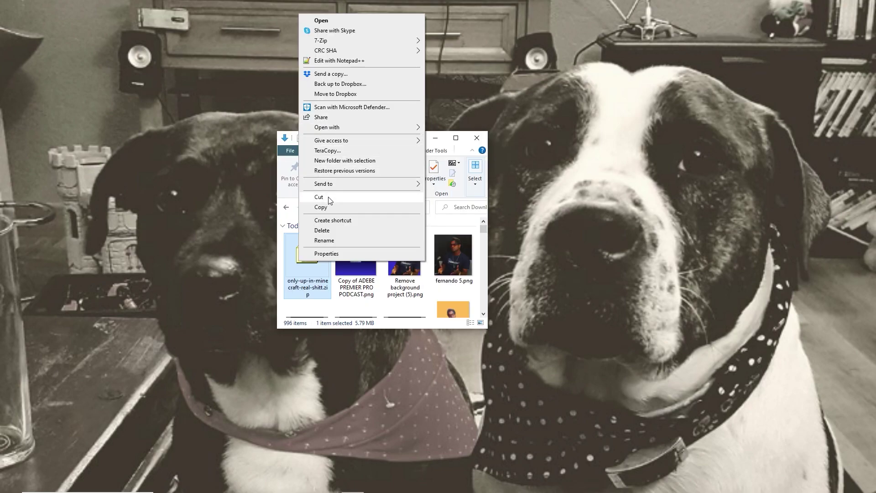
pyautogui.click(328, 197)
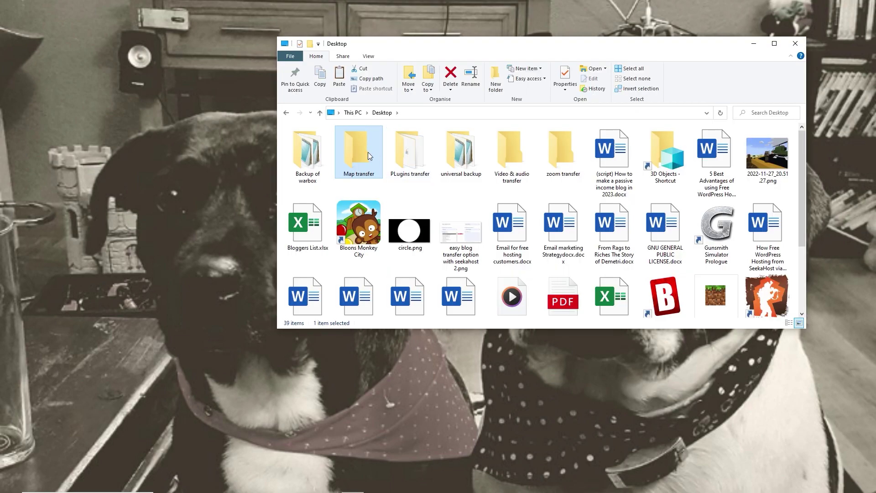
pyautogui.doubleClick(368, 152)
pyautogui.rightClick(397, 185)
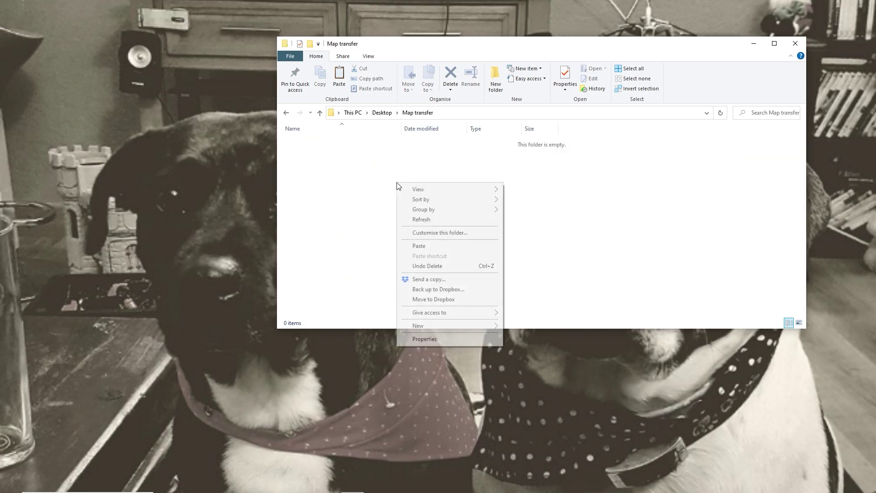
pyautogui.click(428, 246)
# - Extract the ONLY UP IN MINECRAFT folder from the zip with 7-Zip and delete the zip
pyautogui.press('Return')
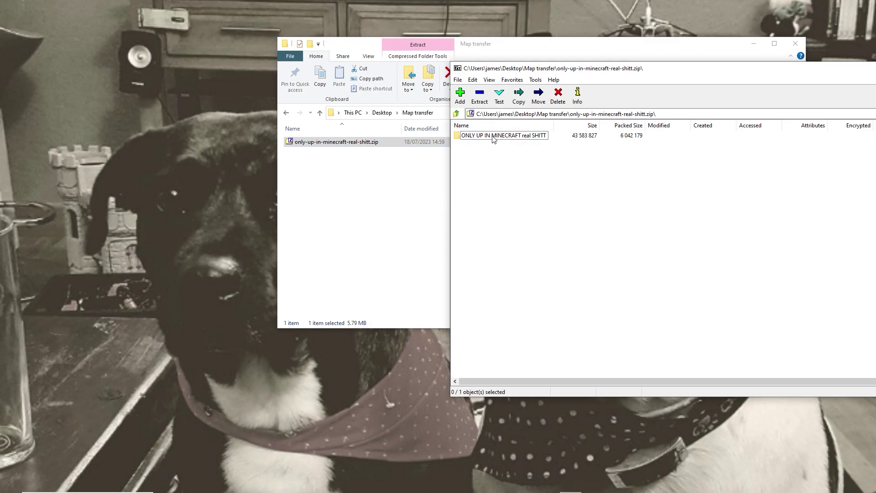
pyautogui.moveTo(493, 137); pyautogui.dragTo(338, 189)
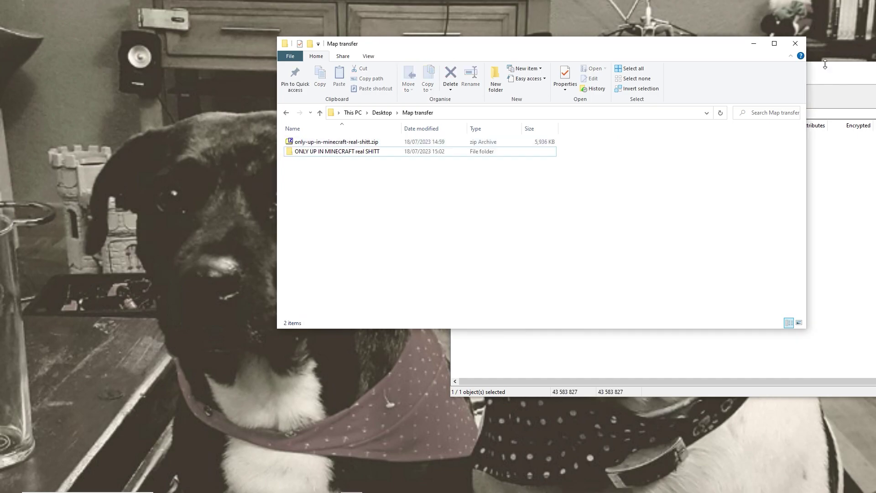
pyautogui.moveTo(828, 72); pyautogui.dragTo(651, 198)
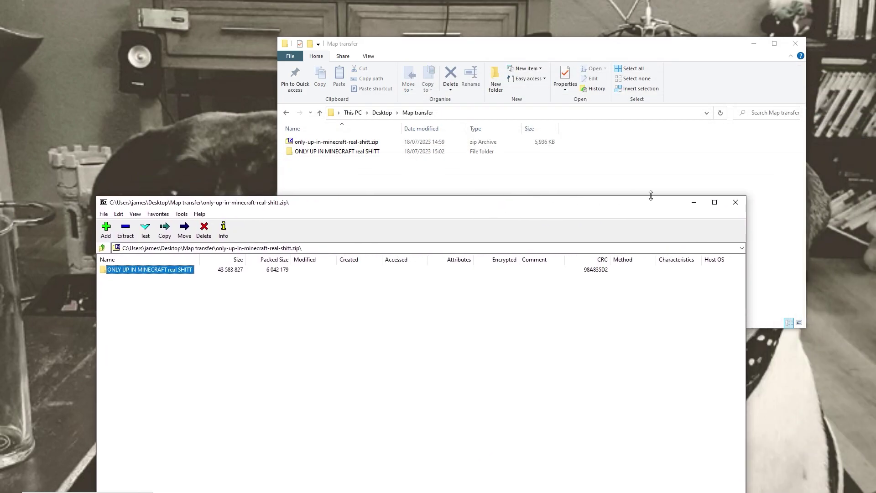
pyautogui.click(732, 197)
pyautogui.click(379, 145)
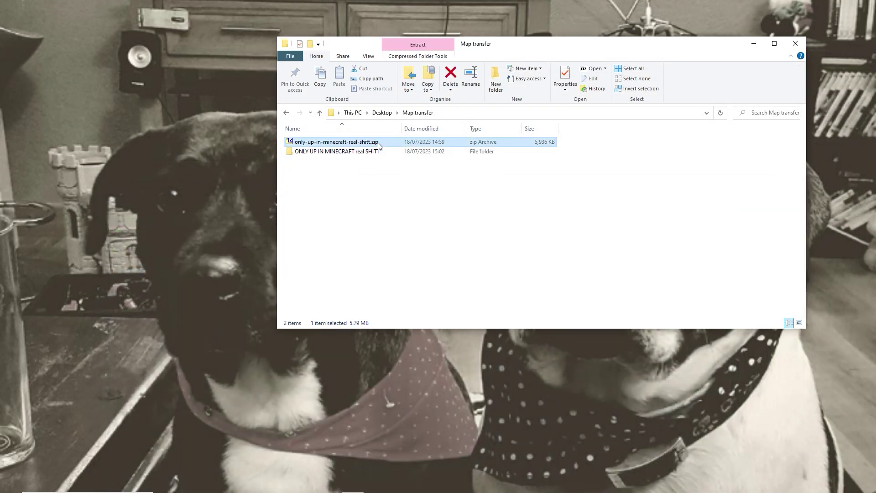
pyautogui.press('Delete')
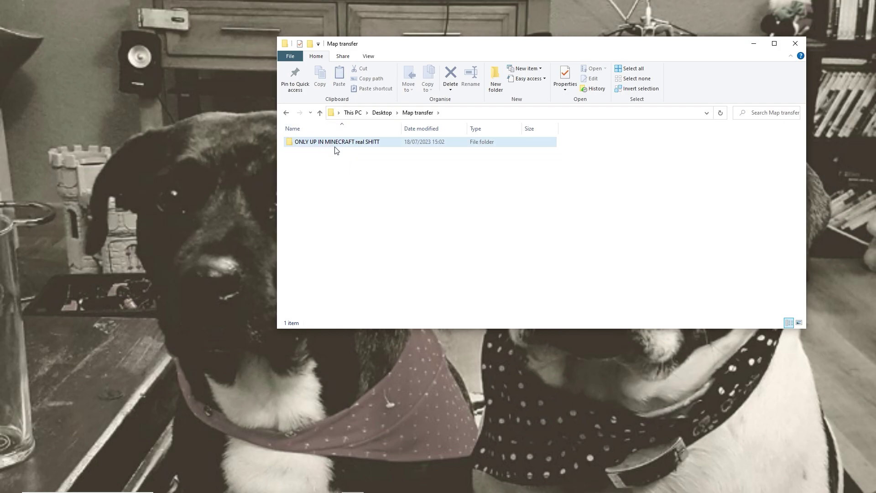
# - Copy the ONLY UP IN MINECRAFT folder, then open it to view its world files
pyautogui.rightClick(318, 142)
pyautogui.click(361, 356)
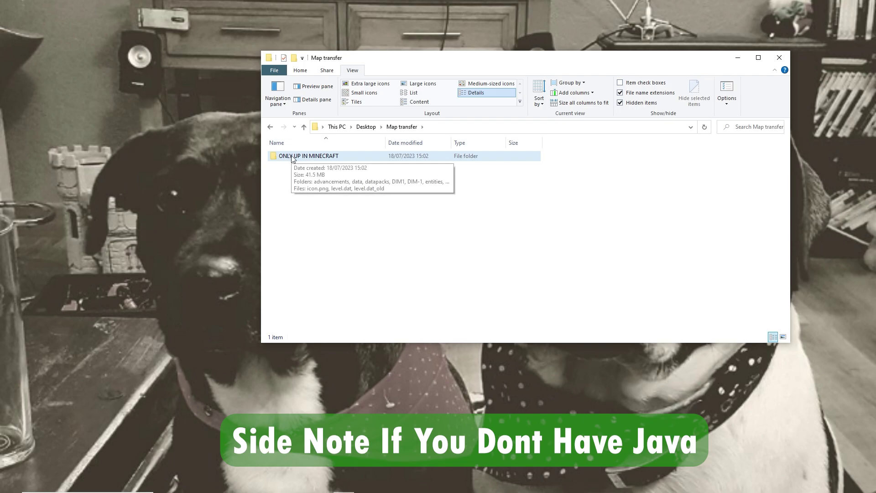
pyautogui.doubleClick(302, 157)
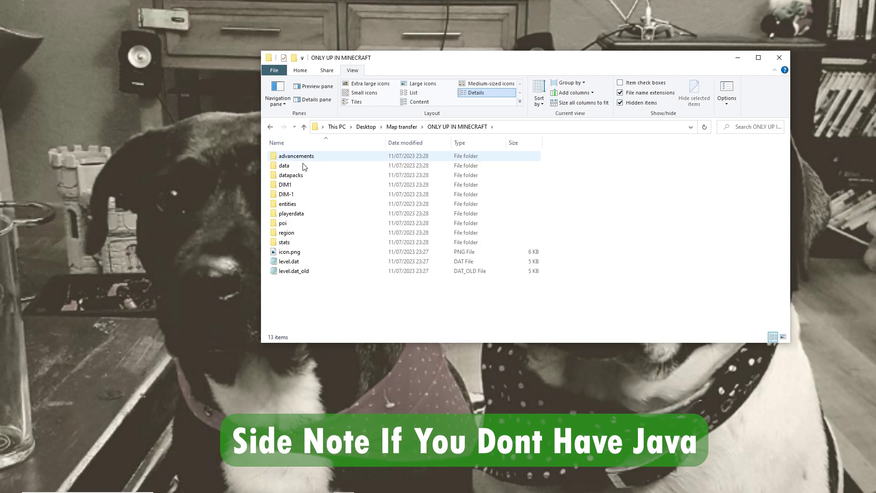
# - Choose Map transfer\ONLY UP IN MINECRAFT as the world in je2be and start the Bedrock conversion
pyautogui.click(303, 127)
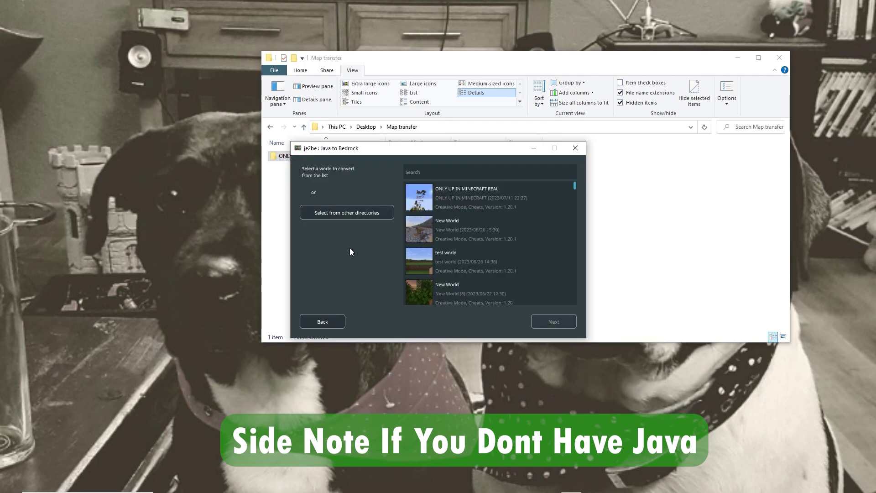
pyautogui.click(334, 213)
pyautogui.doubleClick(244, 265)
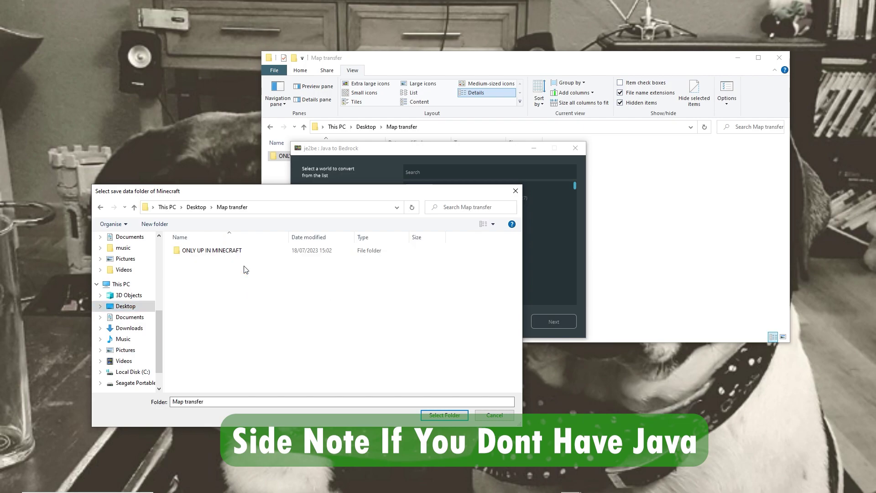
pyautogui.click(192, 251)
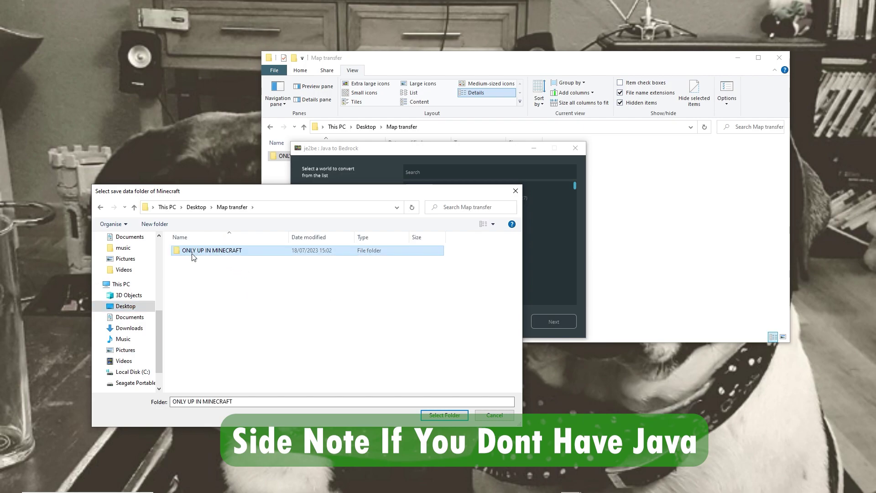
pyautogui.click(436, 415)
pyautogui.click(561, 322)
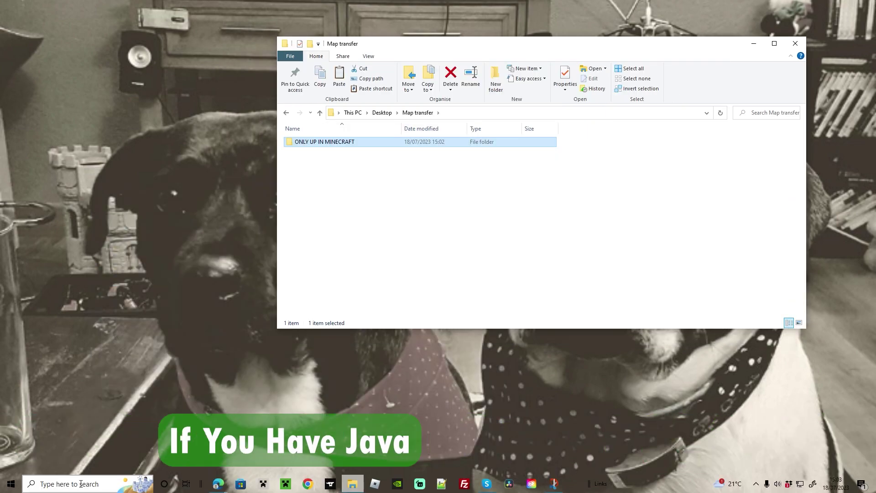
# - Go to the .minecraft\saves folder through %appdata%
pyautogui.click(81, 483)
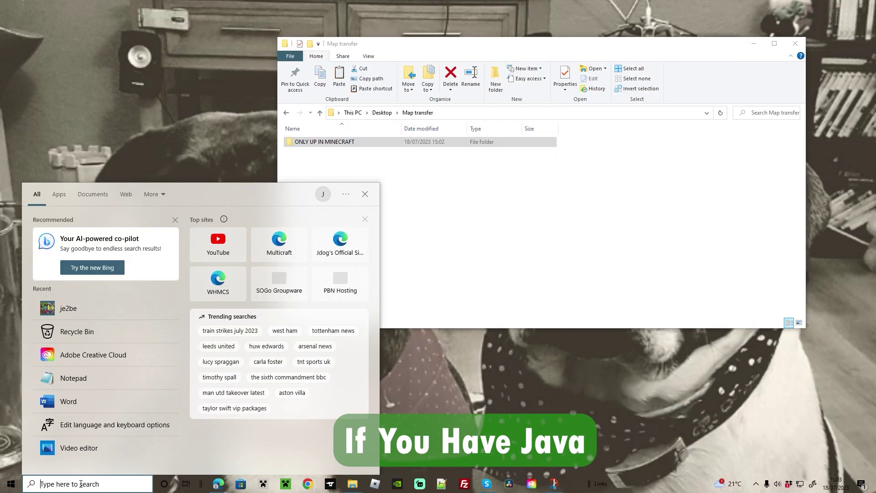
pyautogui.write('%appdata%')
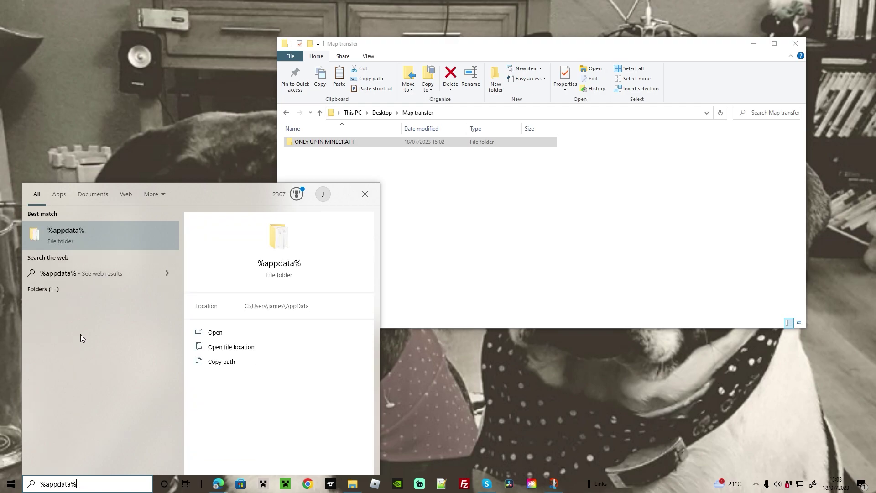
pyautogui.click(61, 233)
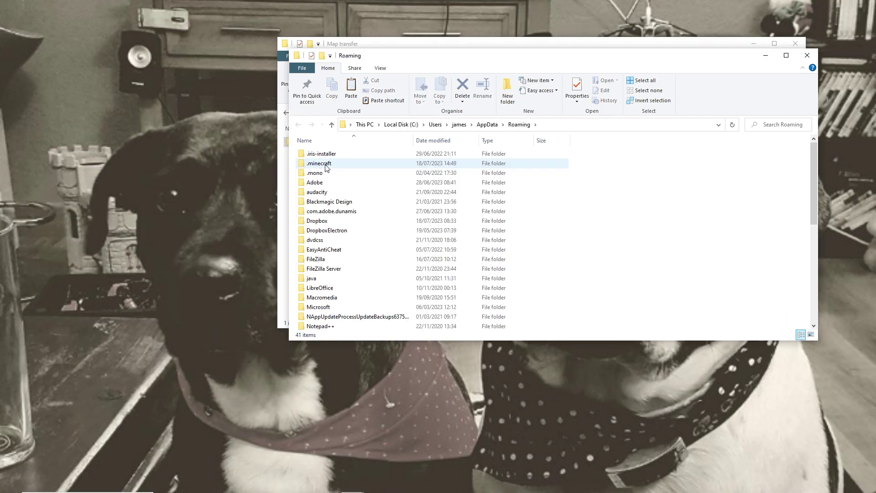
pyautogui.doubleClick(326, 167)
pyautogui.scroll(-3, 327, 165)
pyautogui.doubleClick(320, 288)
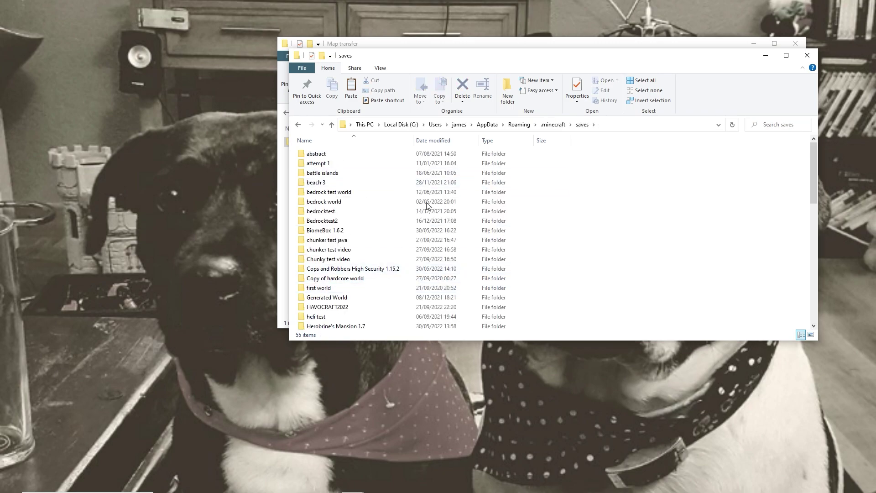
pyautogui.scroll(-10, 436, 216)
# - Paste the ONLY UP IN MINECRAFT world into saves, delete the old duplicate, and close Explorer
pyautogui.rightClick(638, 244)
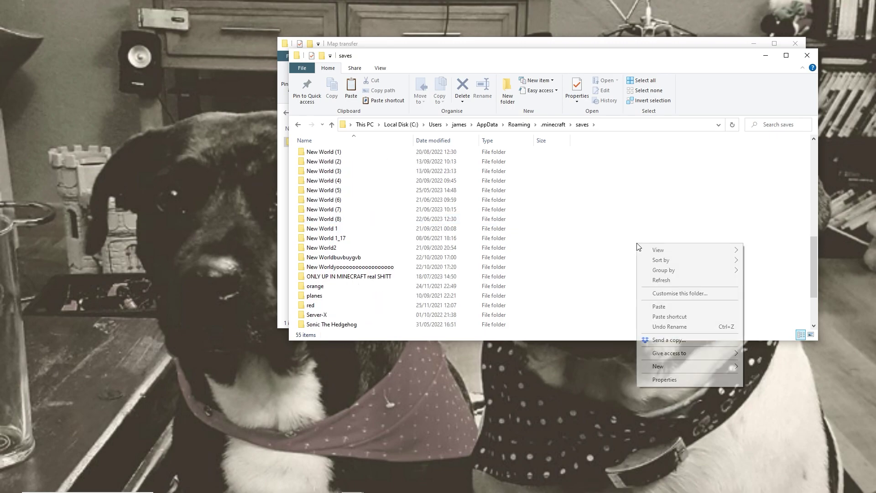
pyautogui.click(659, 306)
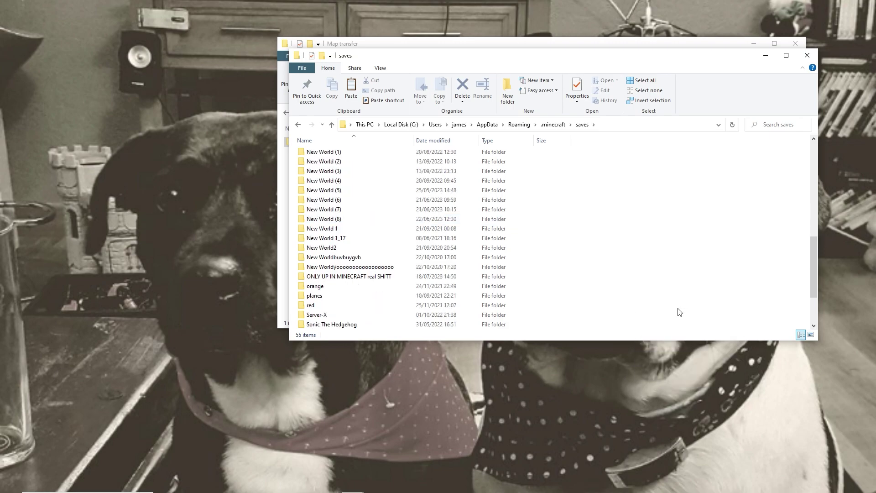
pyautogui.click(365, 212)
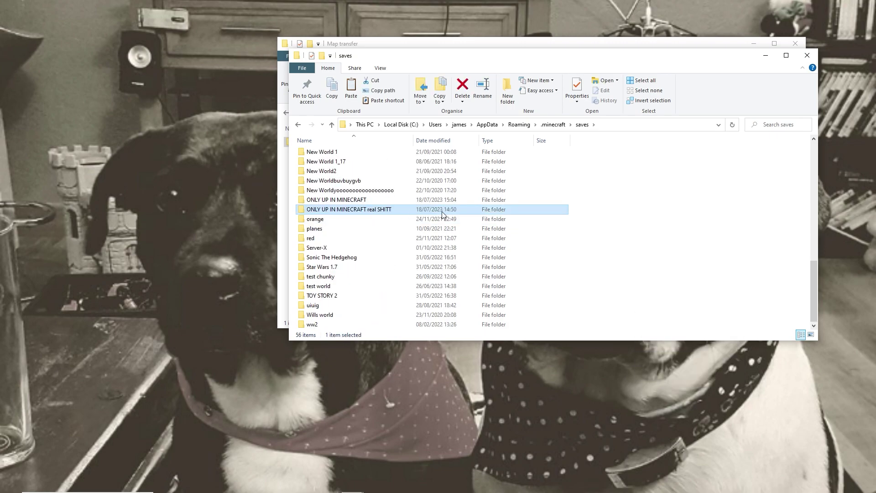
pyautogui.press('Delete')
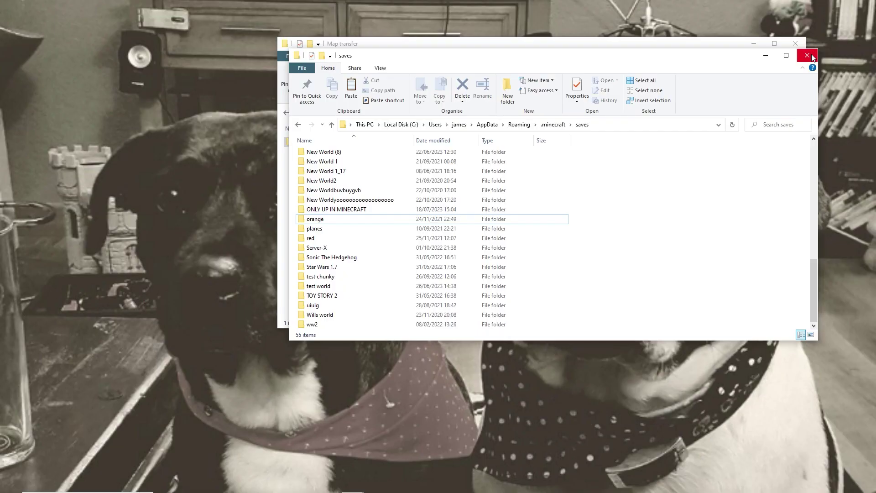
pyautogui.click(809, 56)
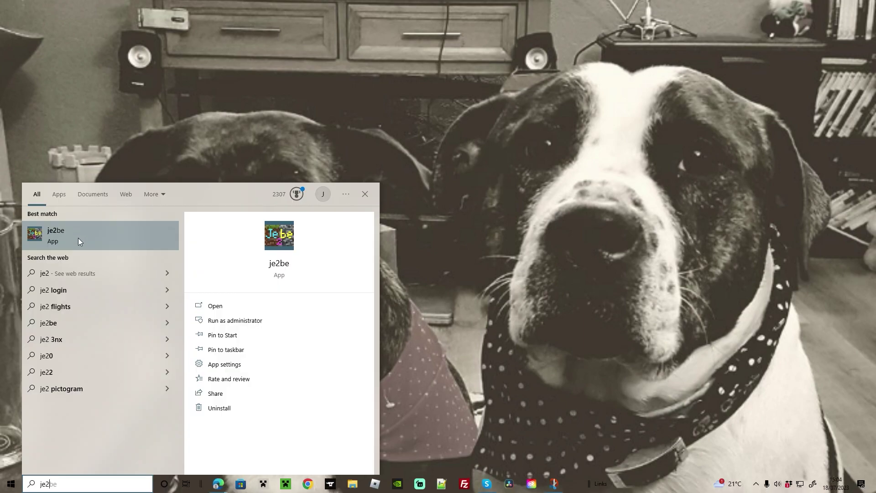
# - Launch je2be, choose Java to Bedrock, and select the ONLY UP IN MINECRAFT save
pyautogui.click(78, 235)
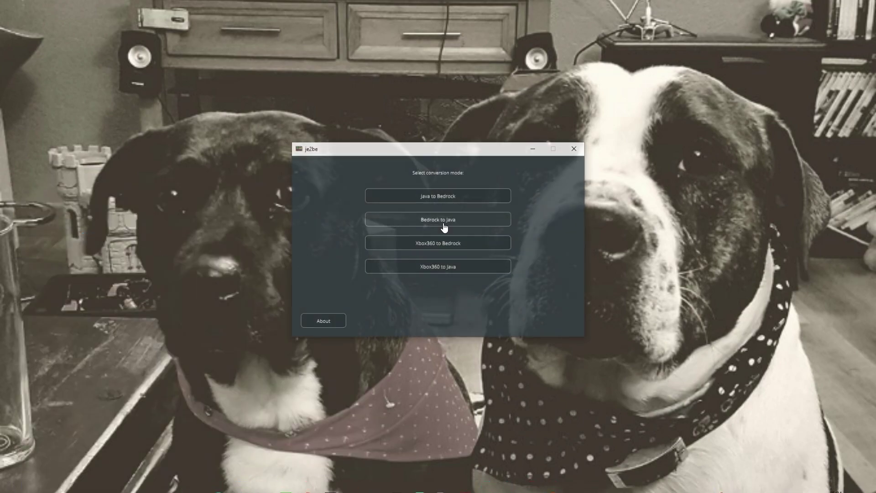
pyautogui.click(446, 197)
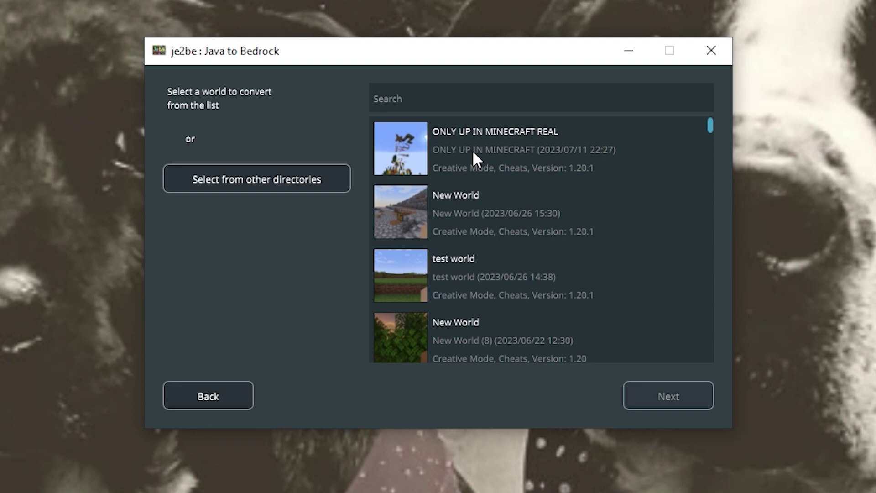
pyautogui.click(480, 152)
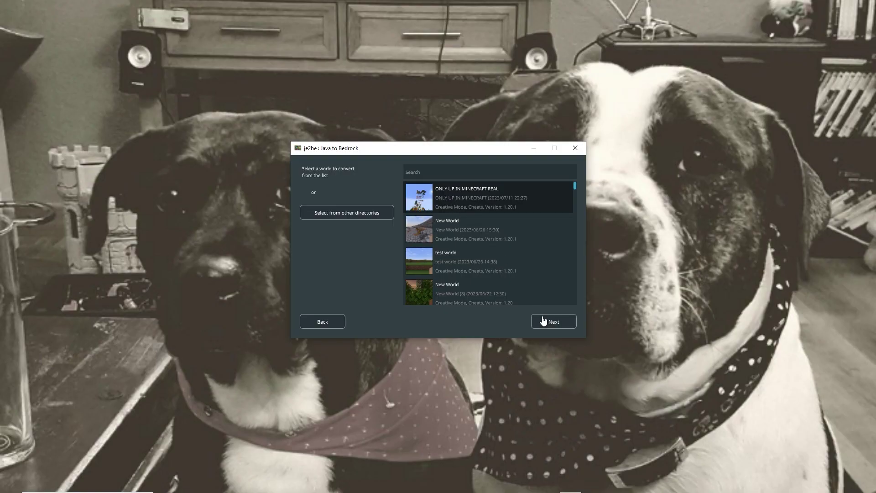
pyautogui.click(557, 322)
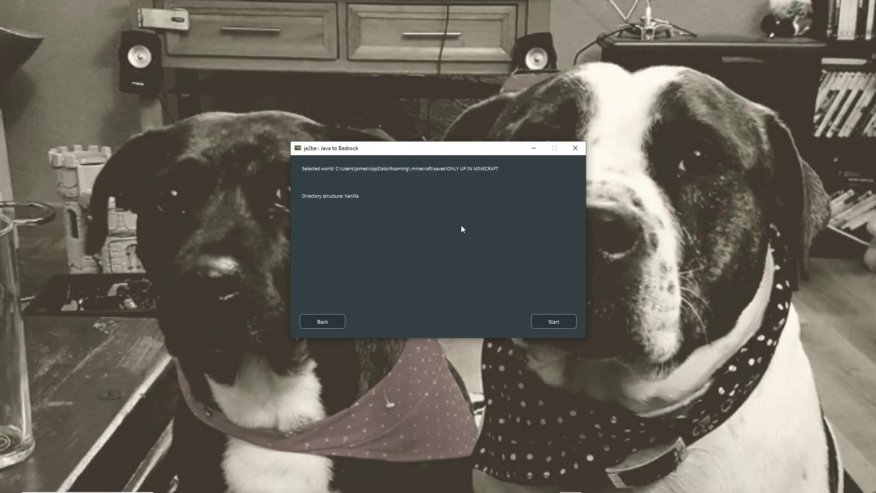
# - Convert the world and export it as ONLY UP IN MINECRAFT.mcworld on the Desktop
pyautogui.click(553, 322)
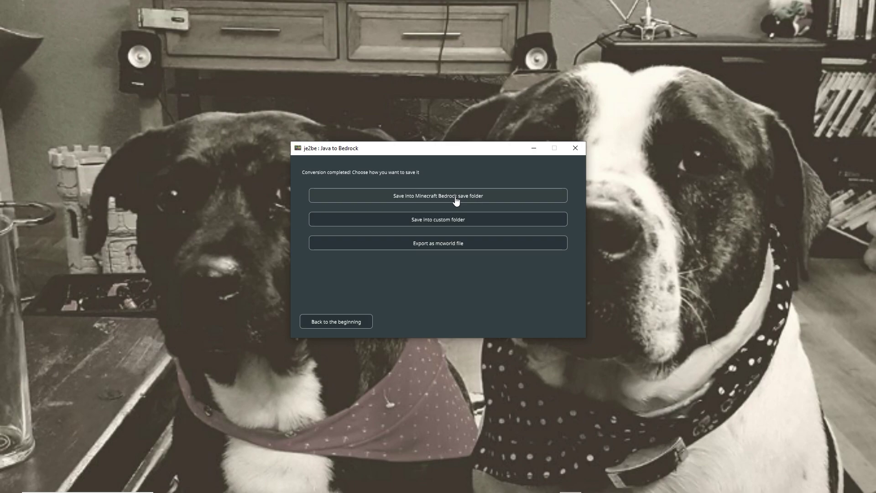
pyautogui.click(432, 250)
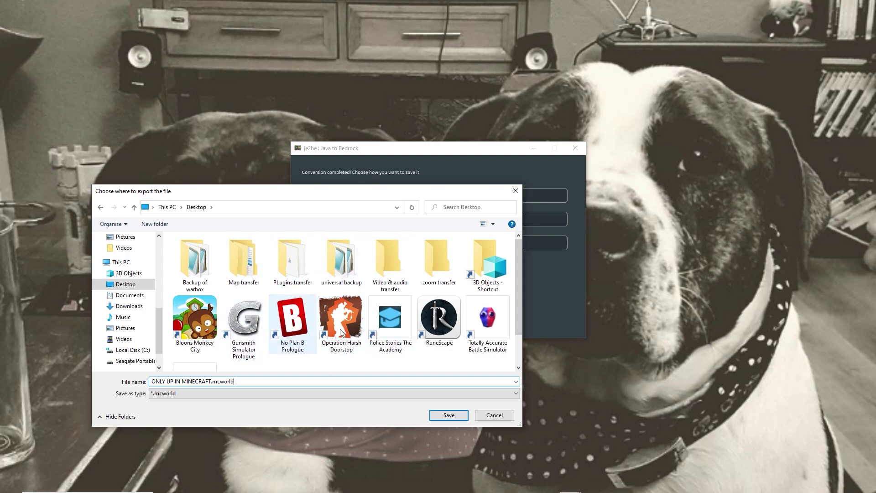
pyautogui.click(444, 416)
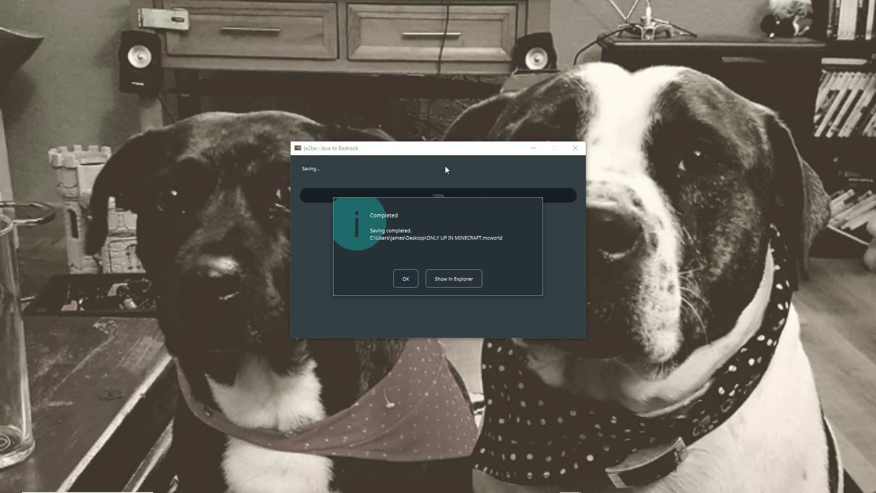
pyautogui.click(405, 279)
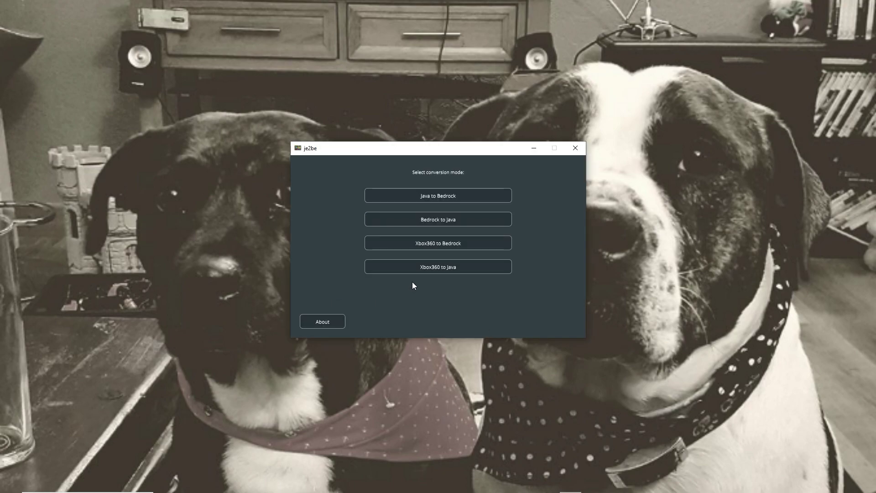
# - Close je2be and open ONLY UP IN MINECRAFT.mcworld from the Desktop to import it into Minecraft
pyautogui.click(575, 148)
pyautogui.press('super+e')
pyautogui.doubleClick(339, 153)
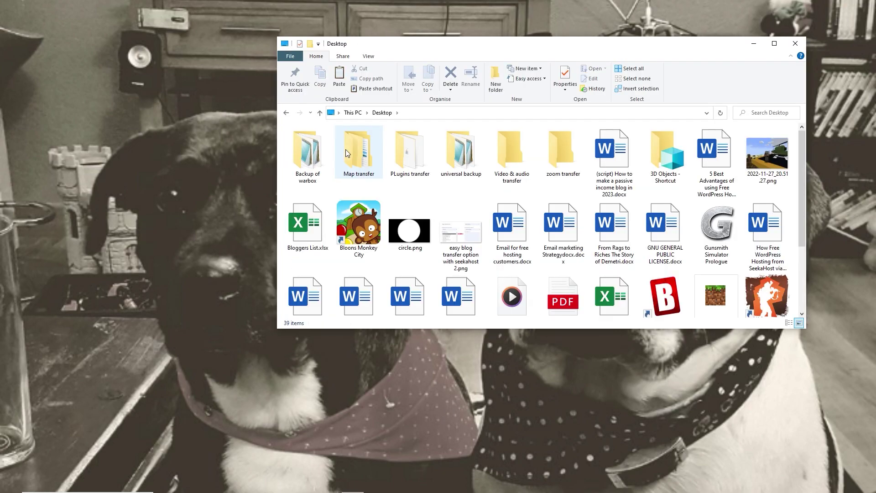
pyautogui.scroll(-2, 725, 223)
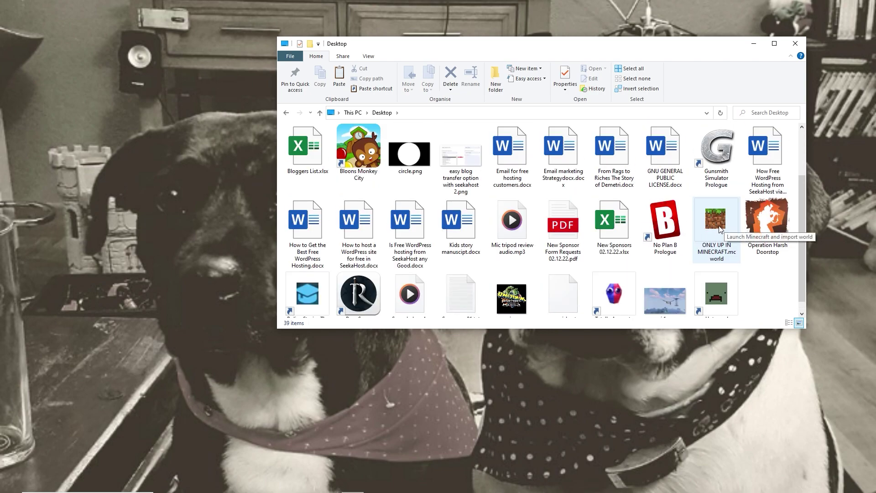
pyautogui.doubleClick(719, 229)
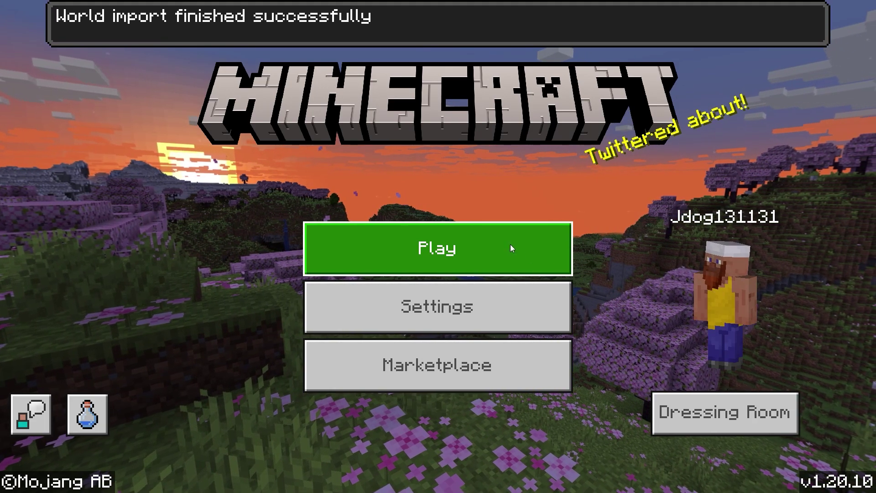
# - Load the ONLY UP IN MINECRAFT world from the top of the Worlds list
pyautogui.click(510, 248)
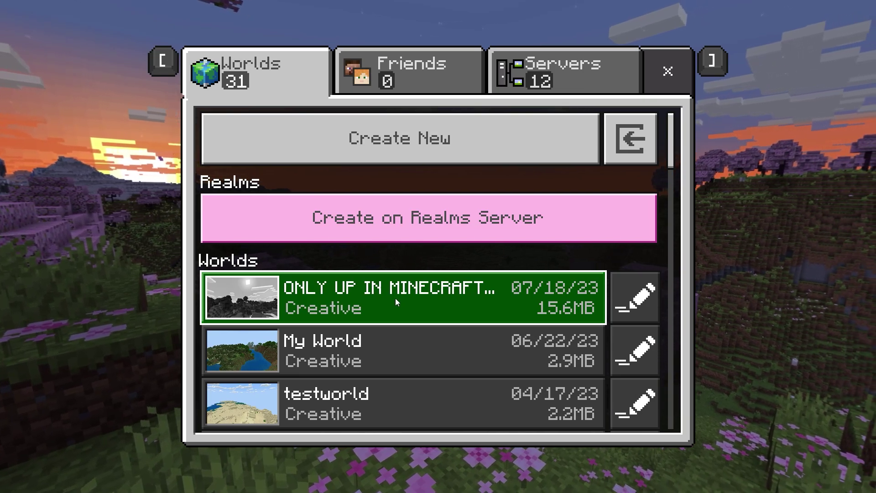
pyautogui.click(395, 298)
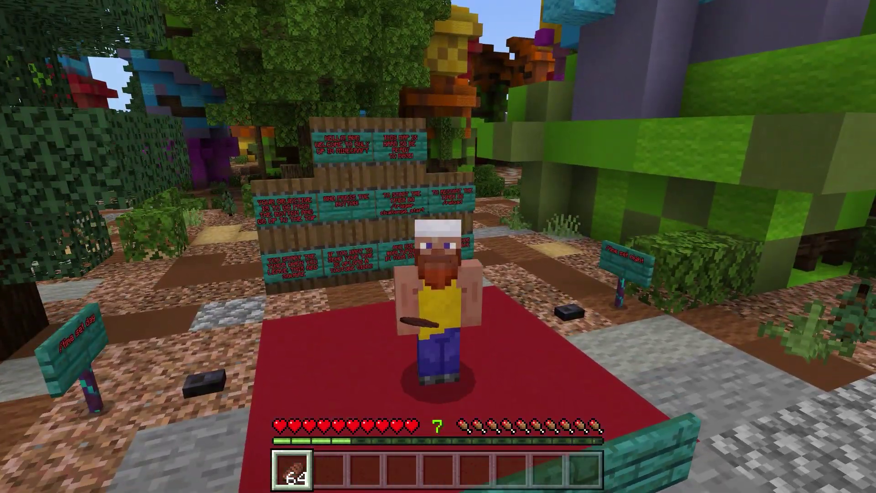
# - Switch to first-person view and use the time sign and button to return to daytime
pyautogui.press('F5')
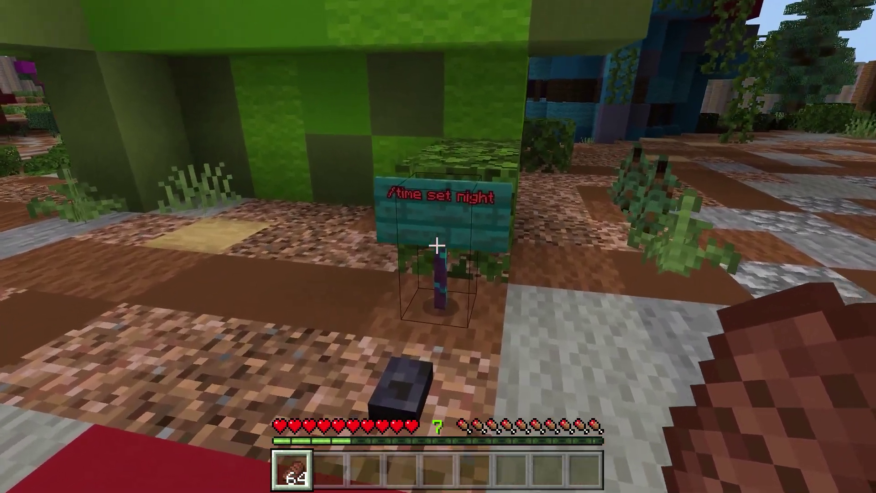
pyautogui.rightClick(436, 246)
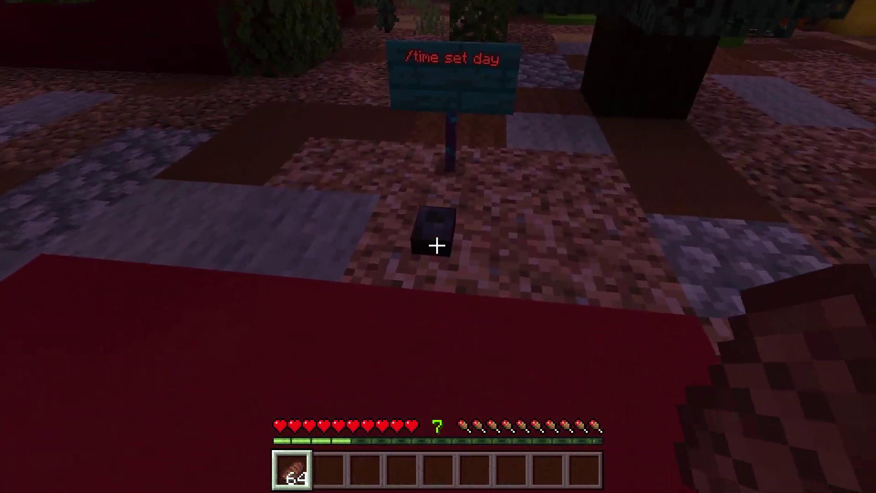
pyautogui.rightClick(437, 245)
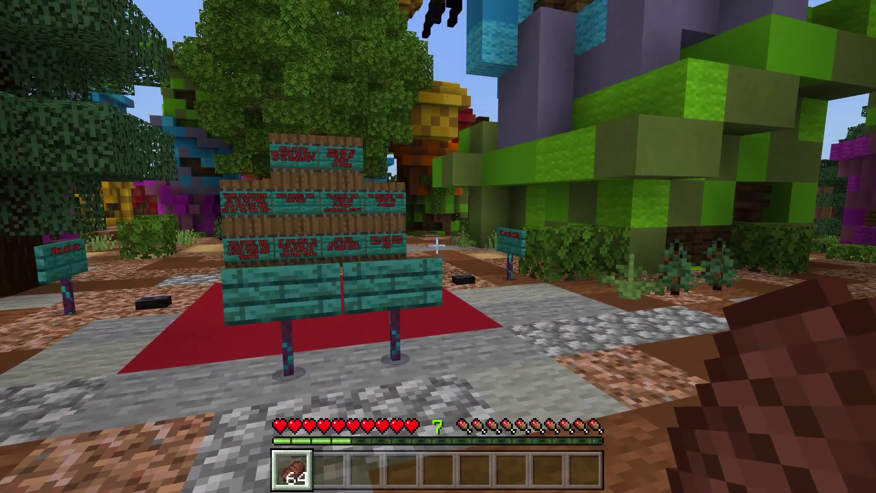
# - Enter /gamemode c to switch to Creative mode, then fly up above the course
pyautogui.press('/')
pyautogui.write('gamemode c')
pyautogui.press('Return')
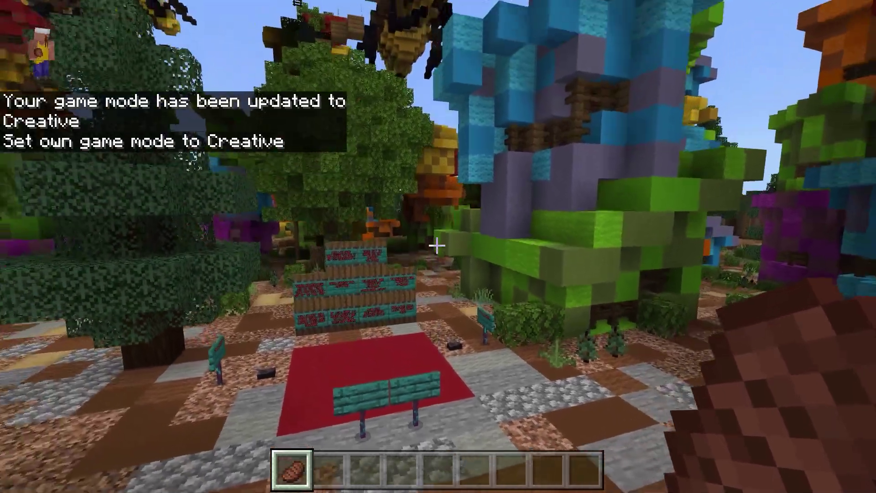
pyautogui.press('space')
pyautogui.press('space')
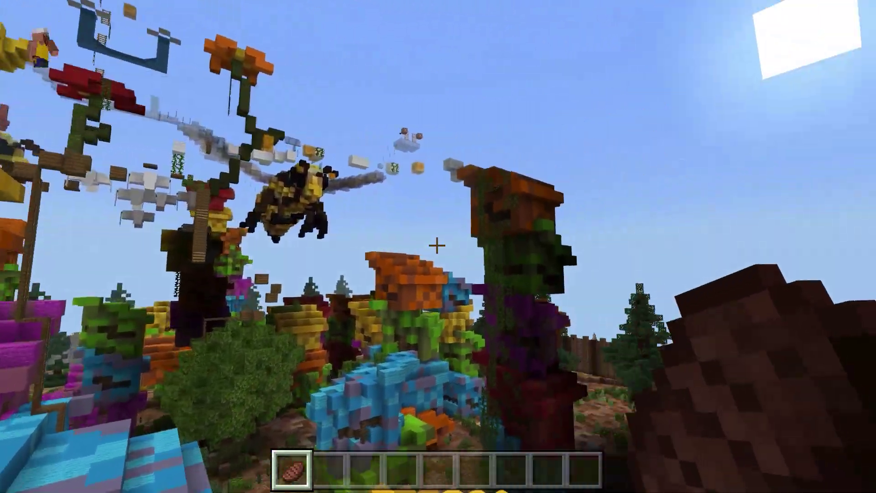